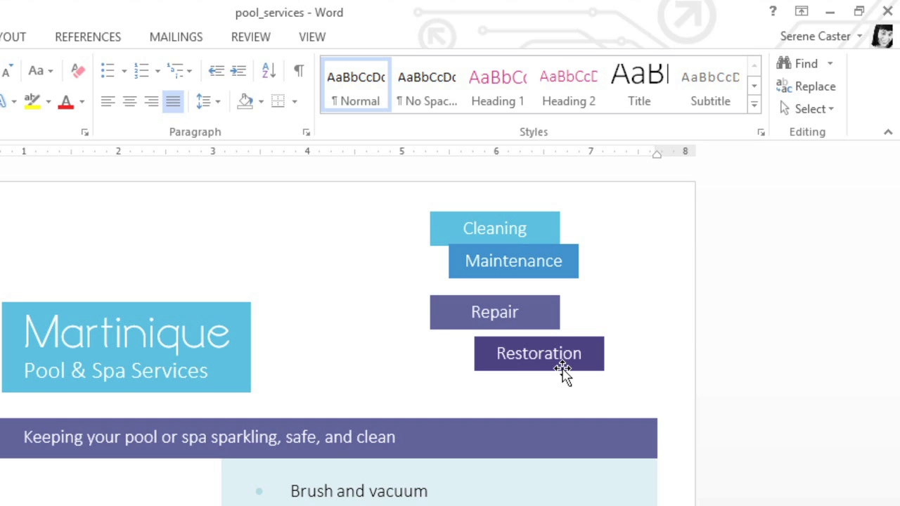
- Select the Restoration, Repair, Maintenance and Cleaning boxes together and open the Align menu
click(563, 373)
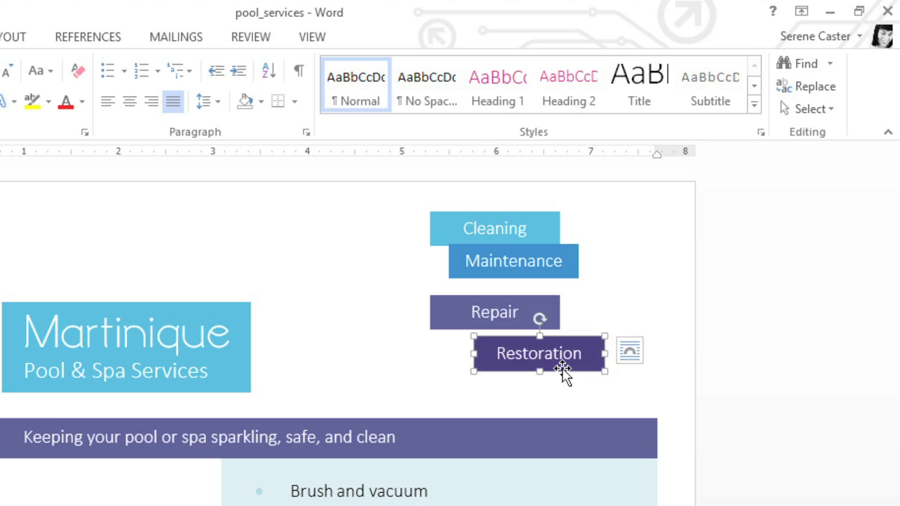
shift+click(513, 314)
shift+click(511, 269)
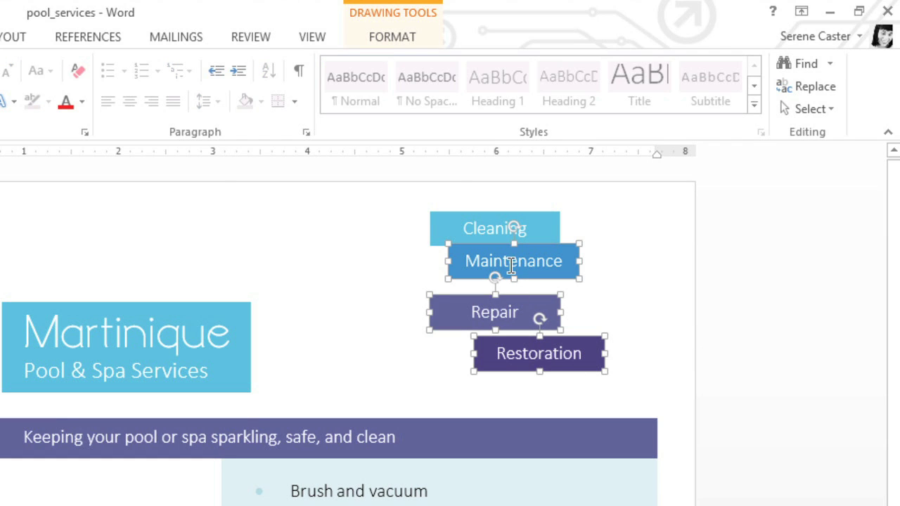
shift+click(507, 225)
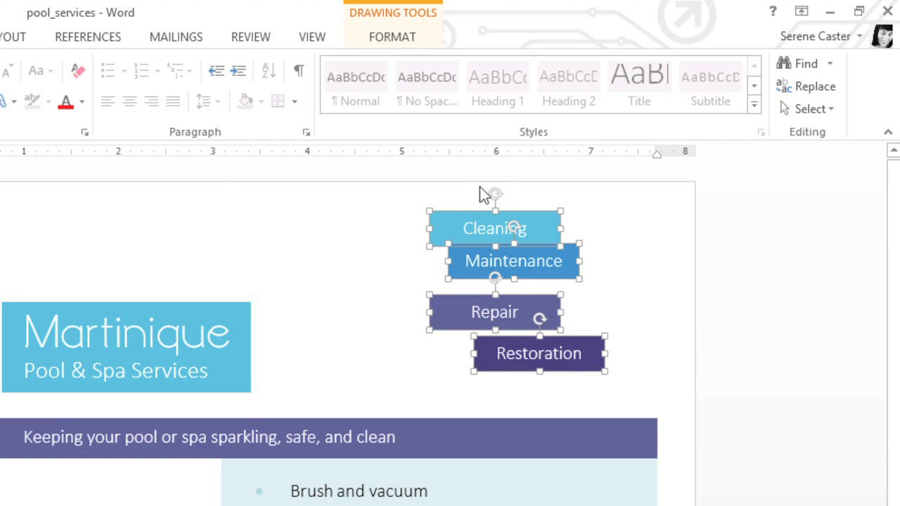
click(392, 39)
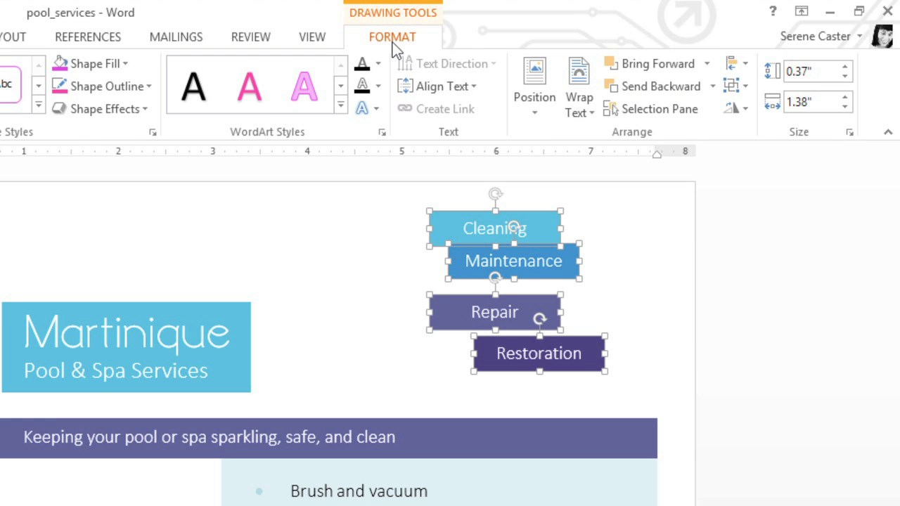
click(730, 66)
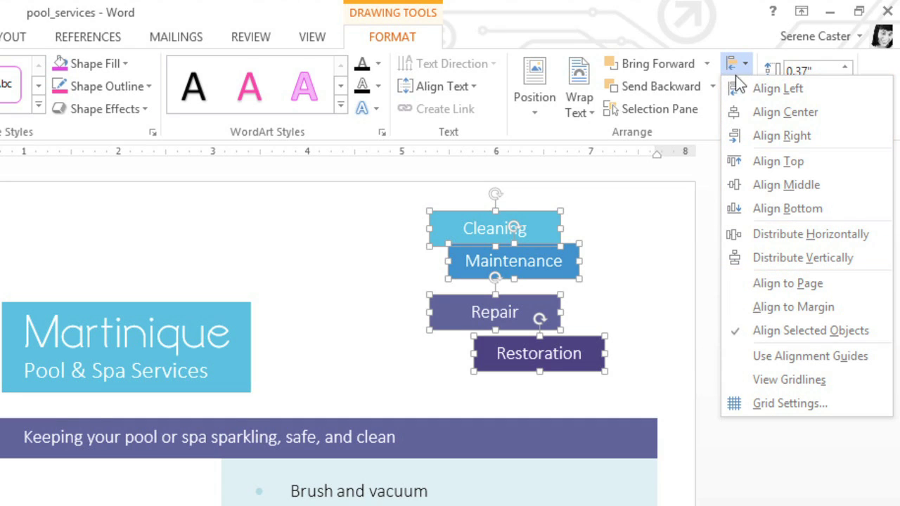
- Apply Align Right to the four selected service boxes
click(737, 138)
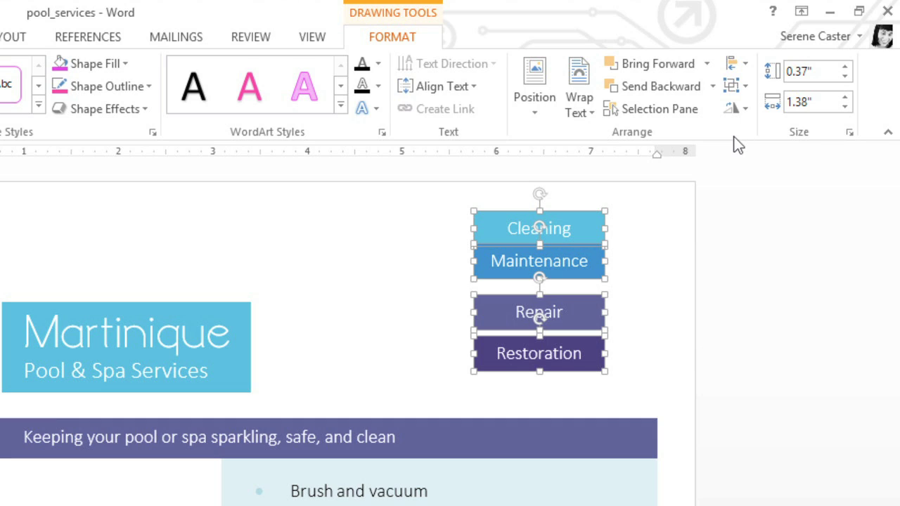
- Apply Distribute Vertically so the four service boxes have equal spacing
click(734, 70)
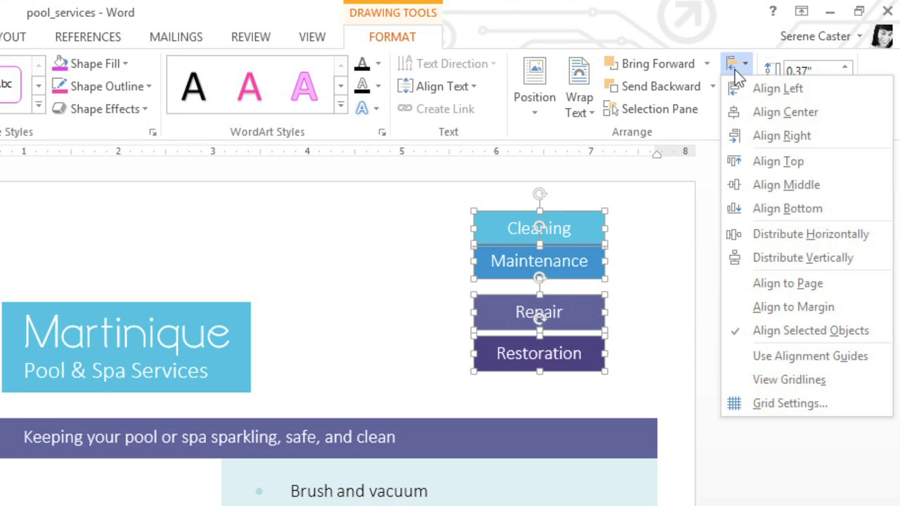
click(735, 259)
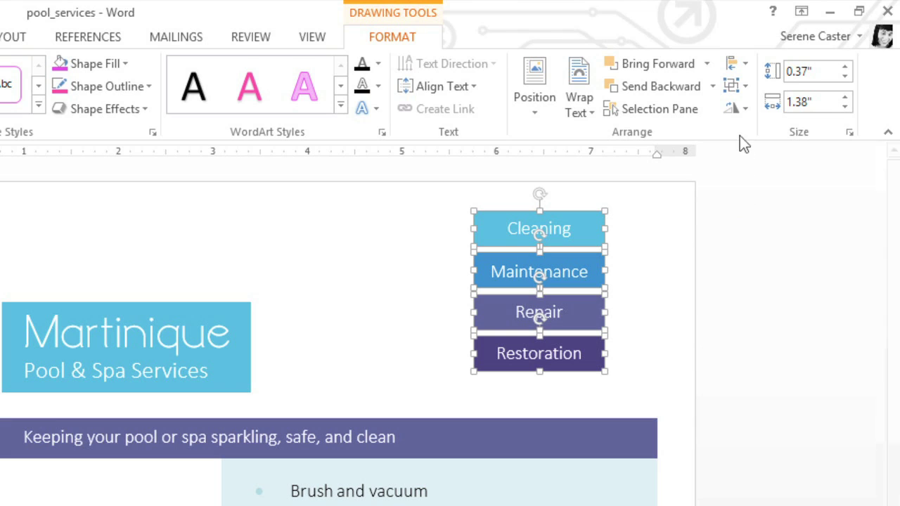
click(740, 90)
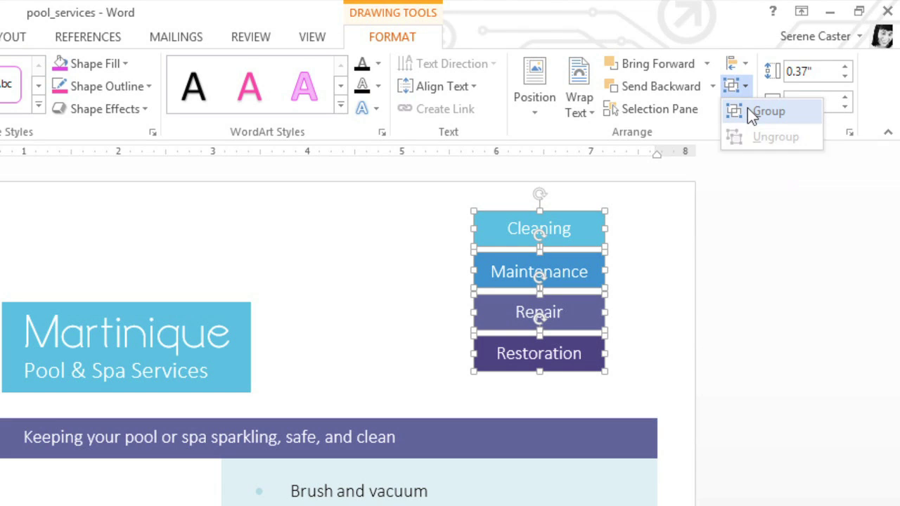
- Group the four service boxes, shift the group right, and enlarge it downward and leftward
click(748, 108)
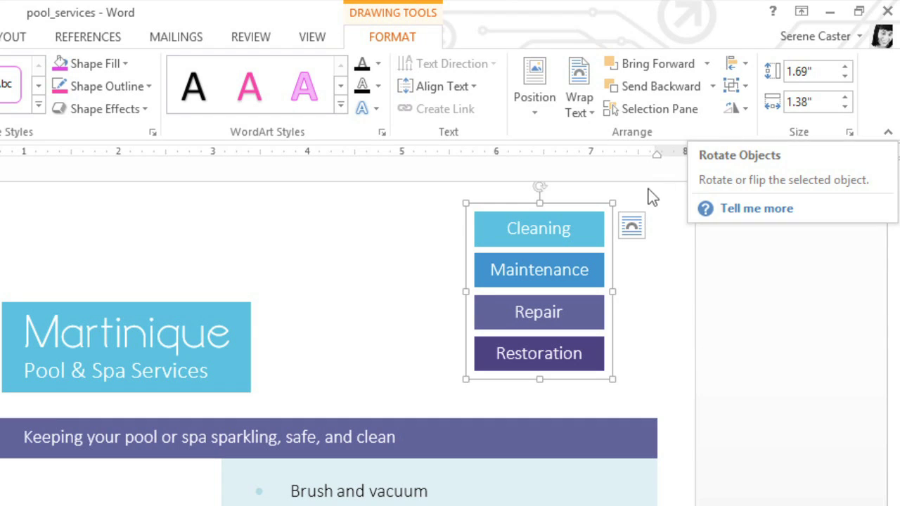
drag(613, 211, 667, 212)
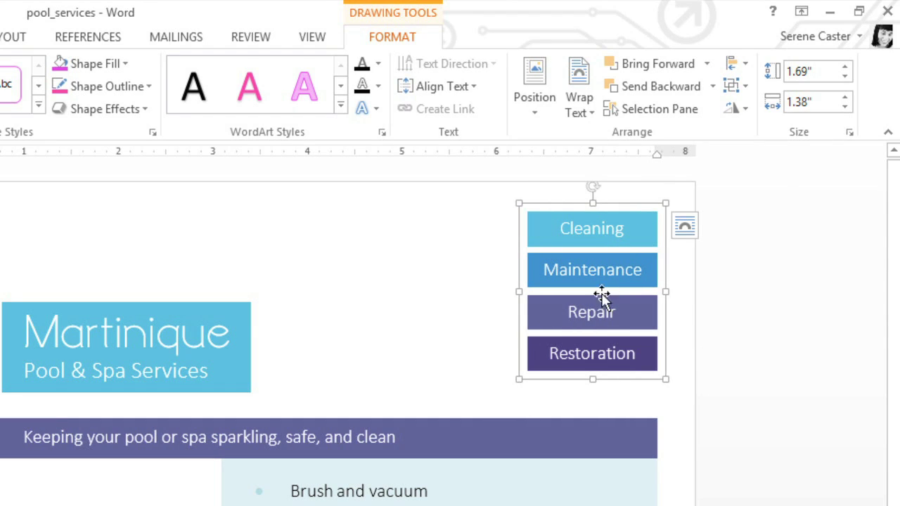
drag(593, 378, 593, 389)
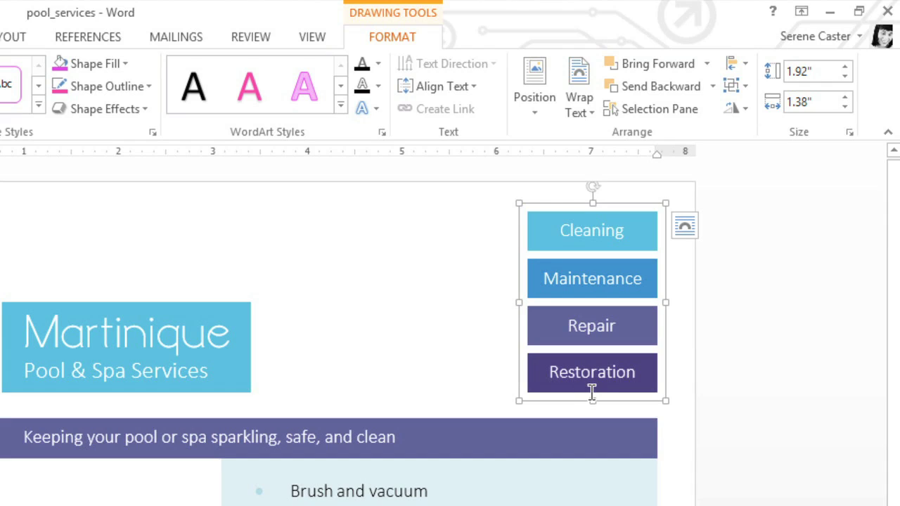
drag(519, 302, 478, 302)
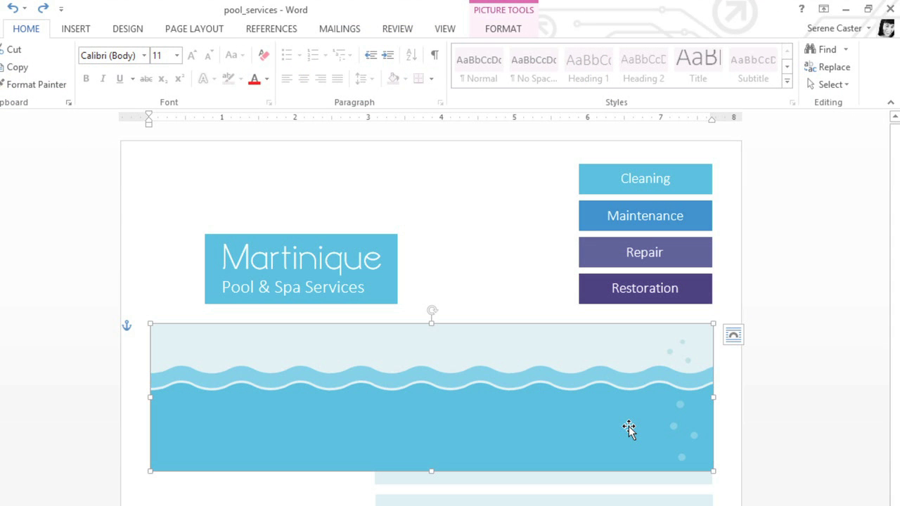
- Check the wave picture's Layout Options, then drag the picture up over the flyer title
click(732, 336)
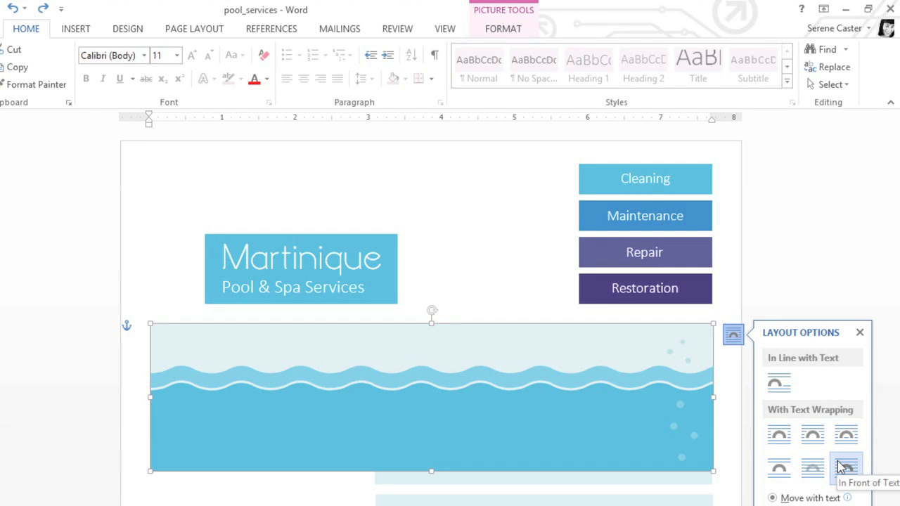
click(859, 333)
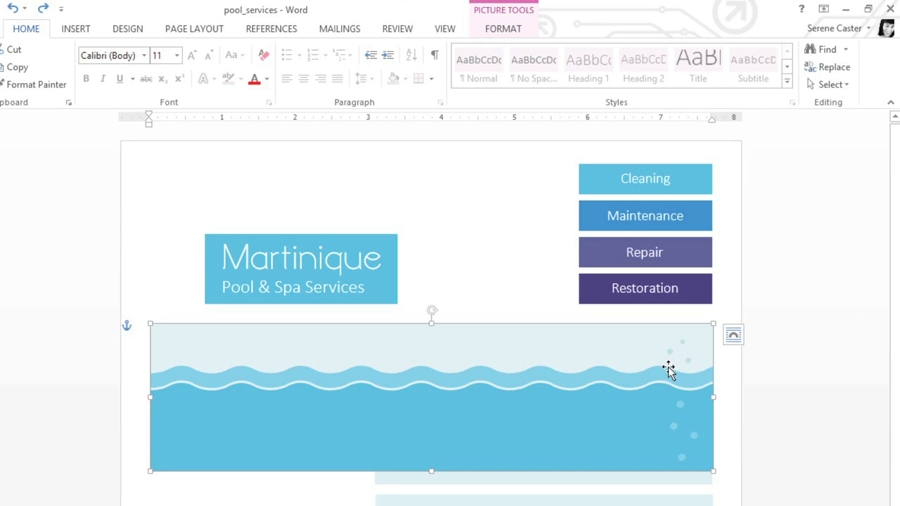
drag(669, 365, 667, 213)
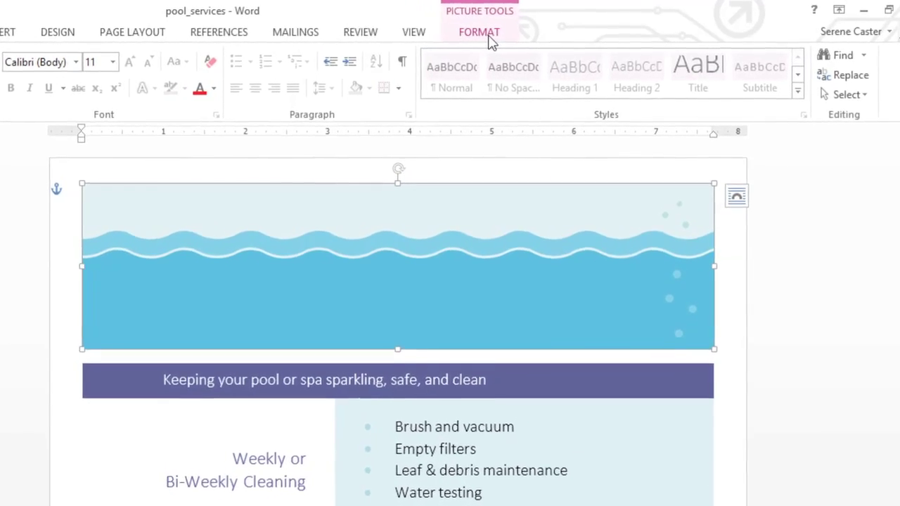
- Send the wave picture to back, behind the title and grouped service boxes
click(489, 37)
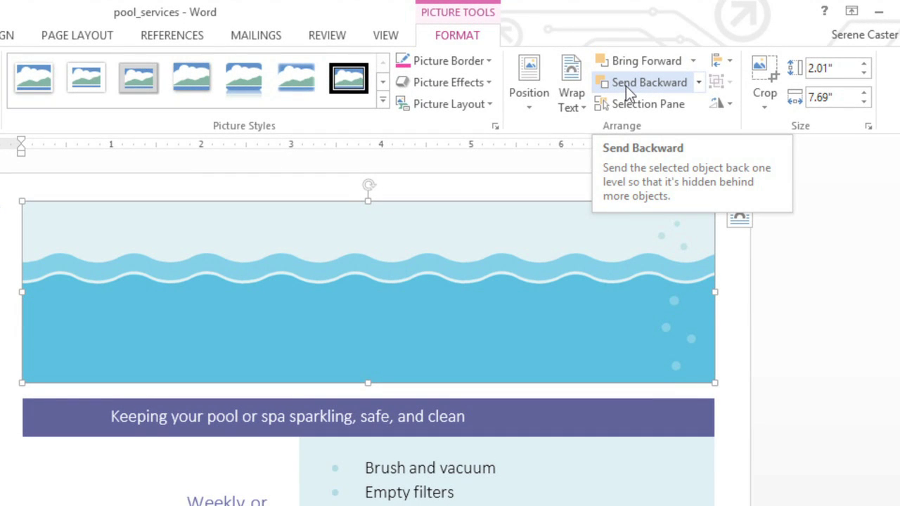
click(625, 86)
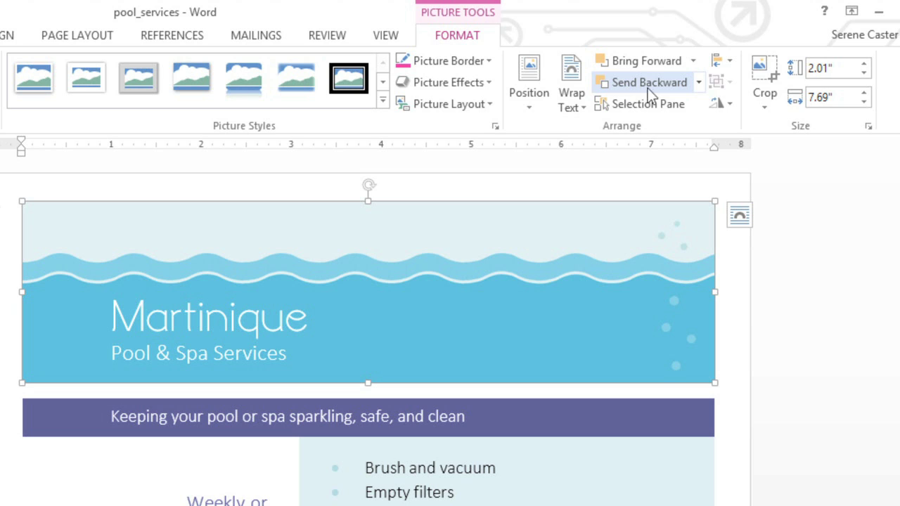
click(699, 88)
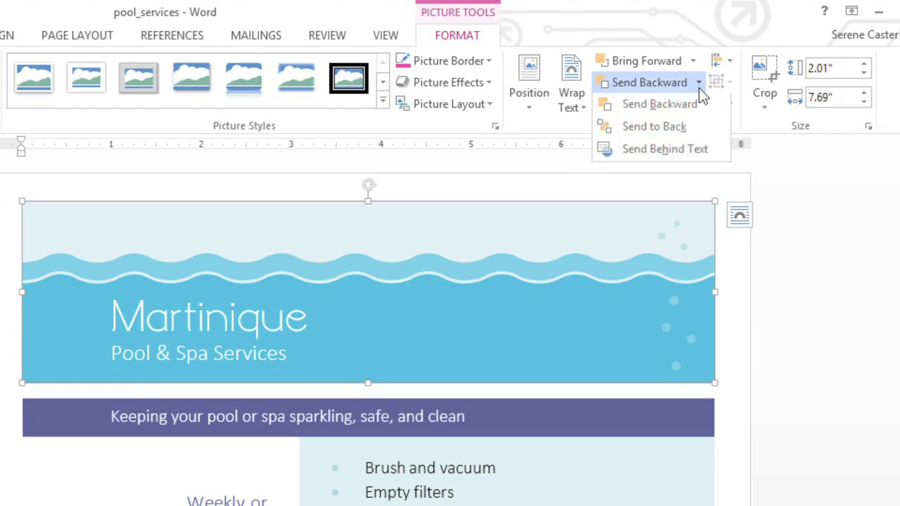
click(705, 127)
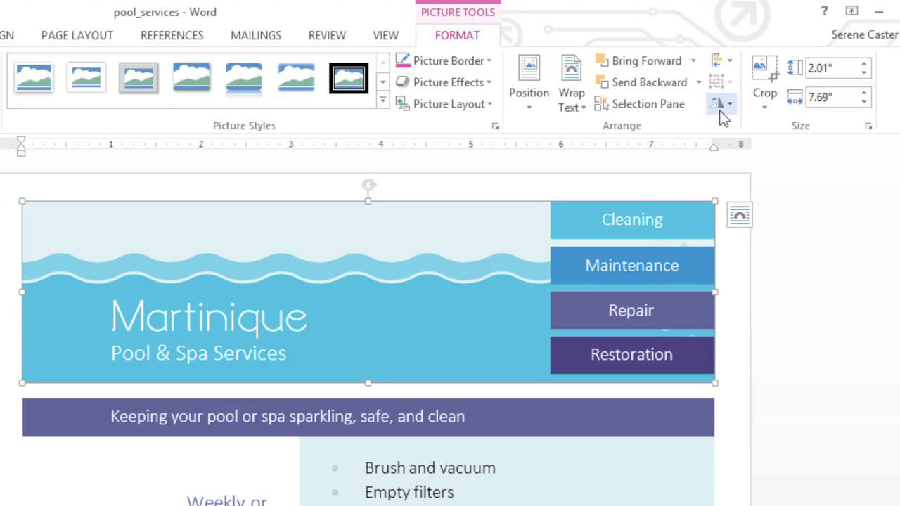
- Flip the wave picture horizontally so its bubbles appear on the left
click(724, 105)
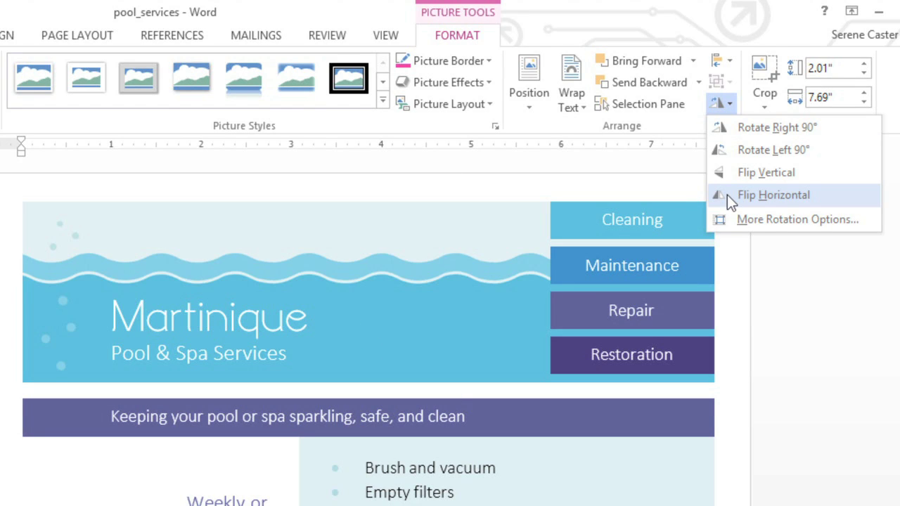
click(727, 195)
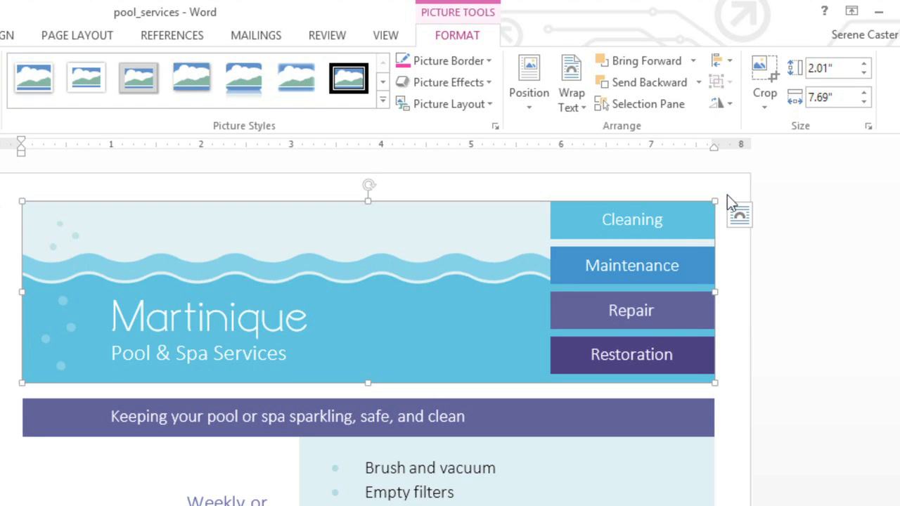